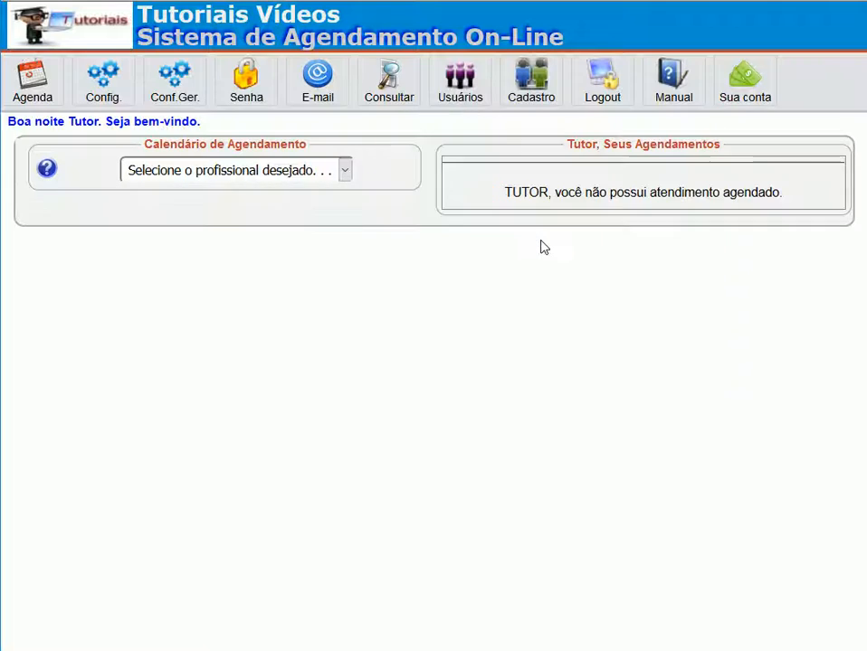
Open Usuários in the top menu to bring up the Cadastro de Usuários form.
click(461, 85)
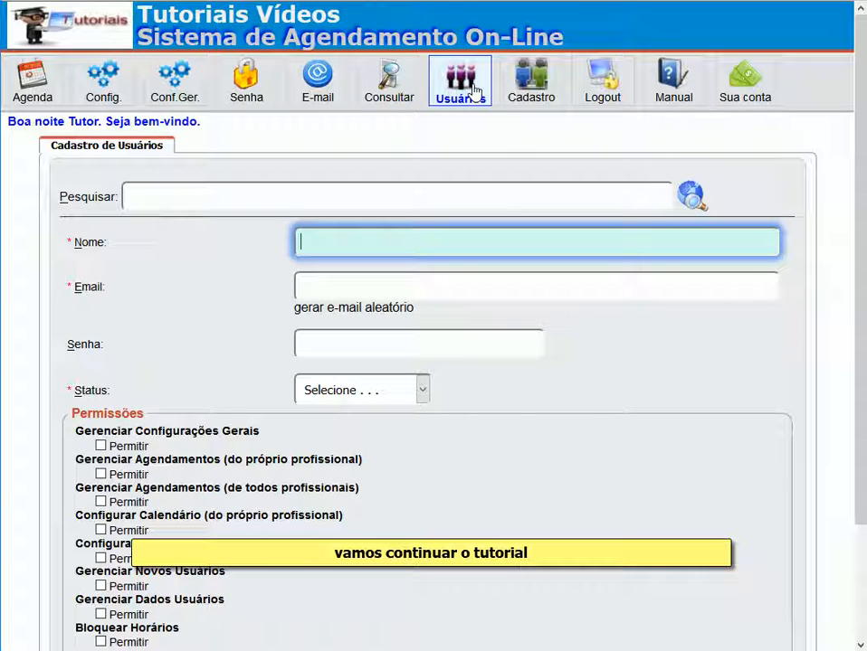
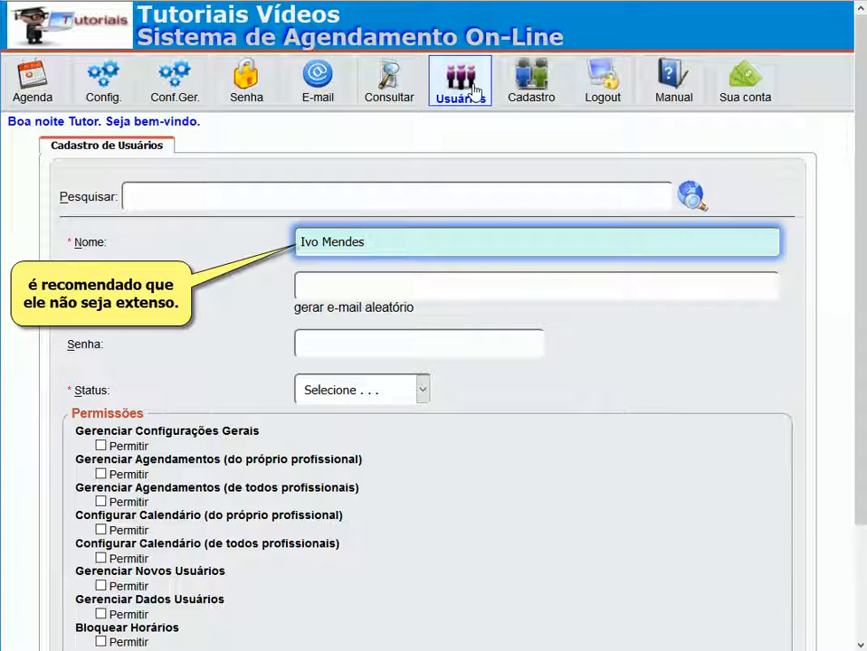
Generate a random e-mail address for the user and enter a five-character password in Senha.
click(312, 285)
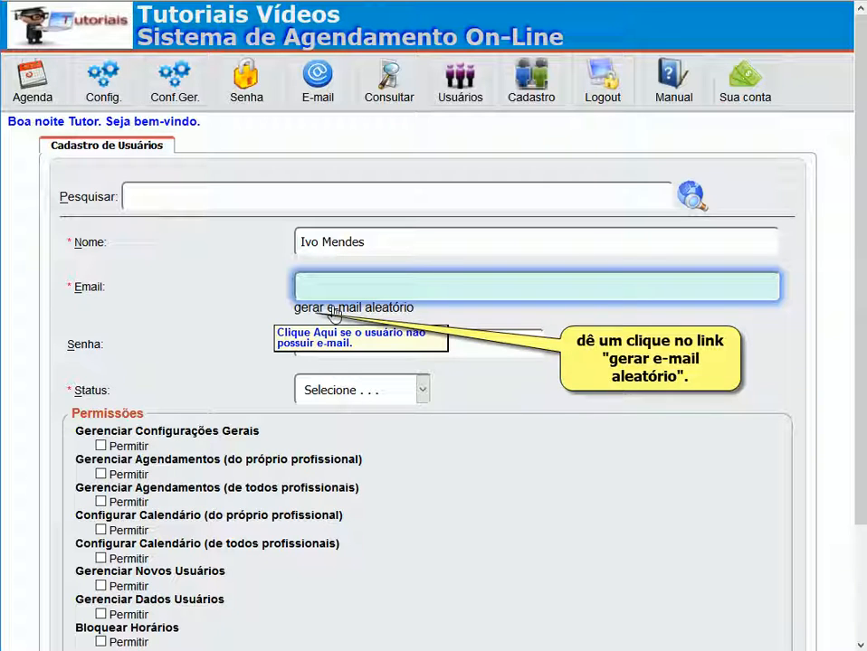
click(333, 309)
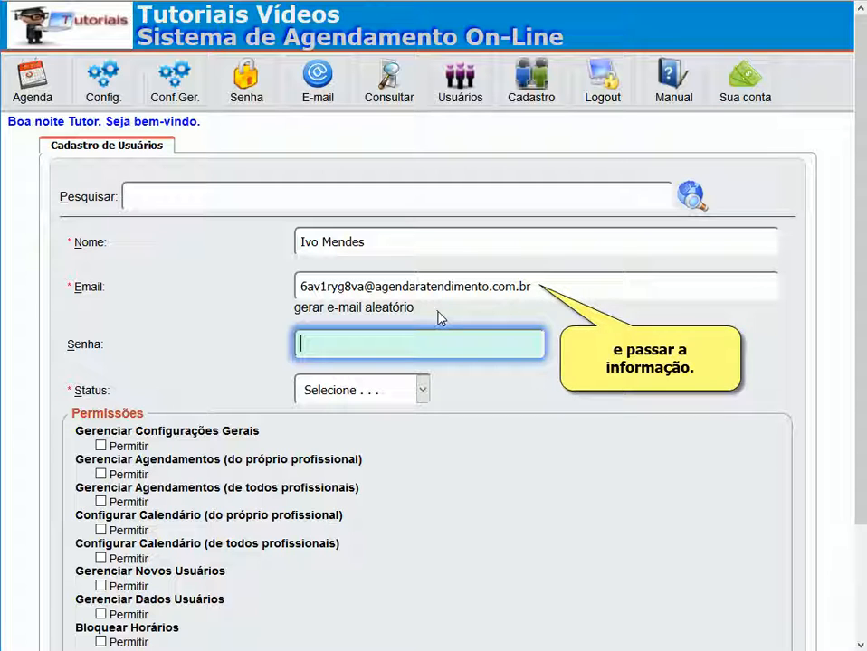
text(12345)
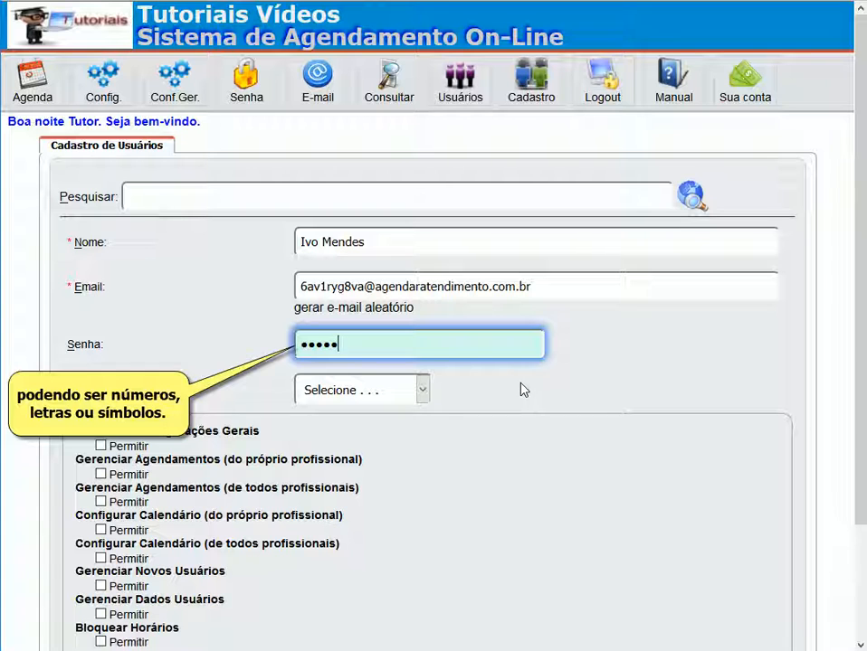
Set Status to .Cliente and try ticking the Permitir boxes, which stay unchecked.
click(422, 391)
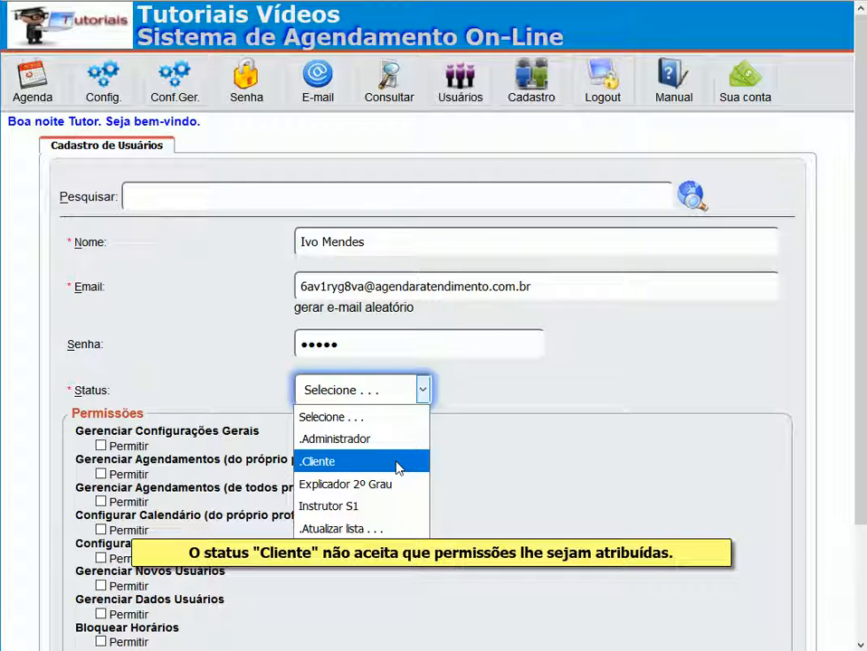
click(398, 463)
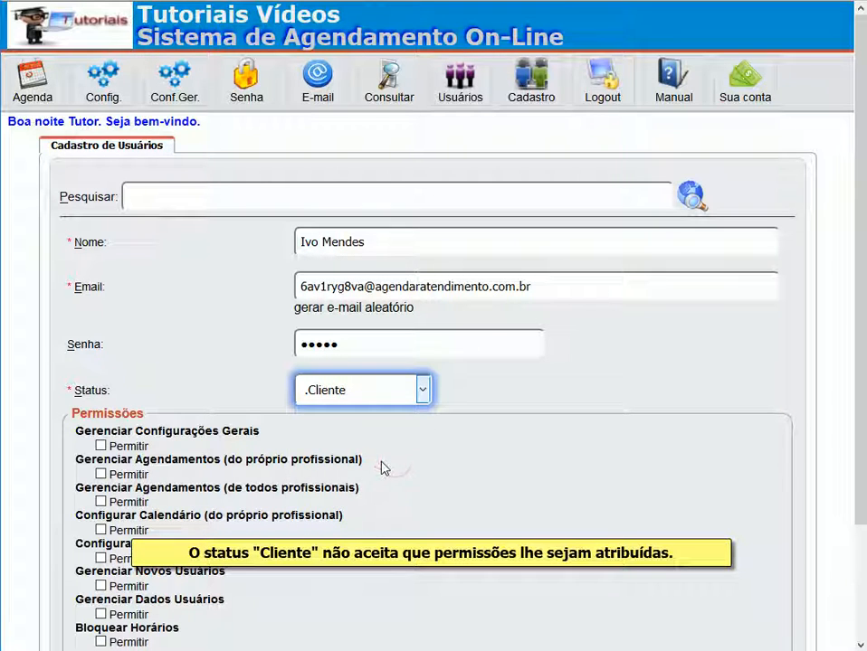
click(125, 447)
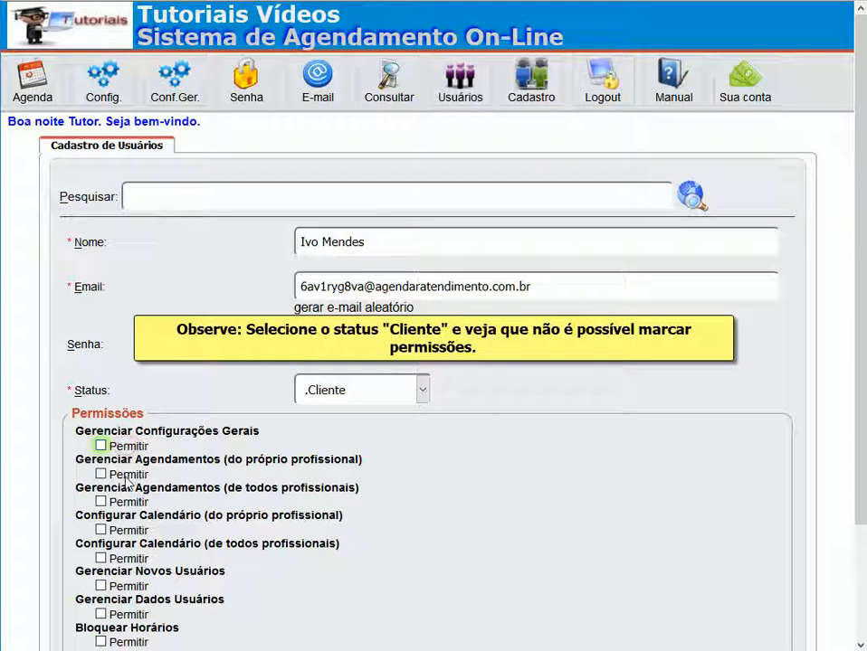
click(125, 476)
click(124, 504)
click(122, 532)
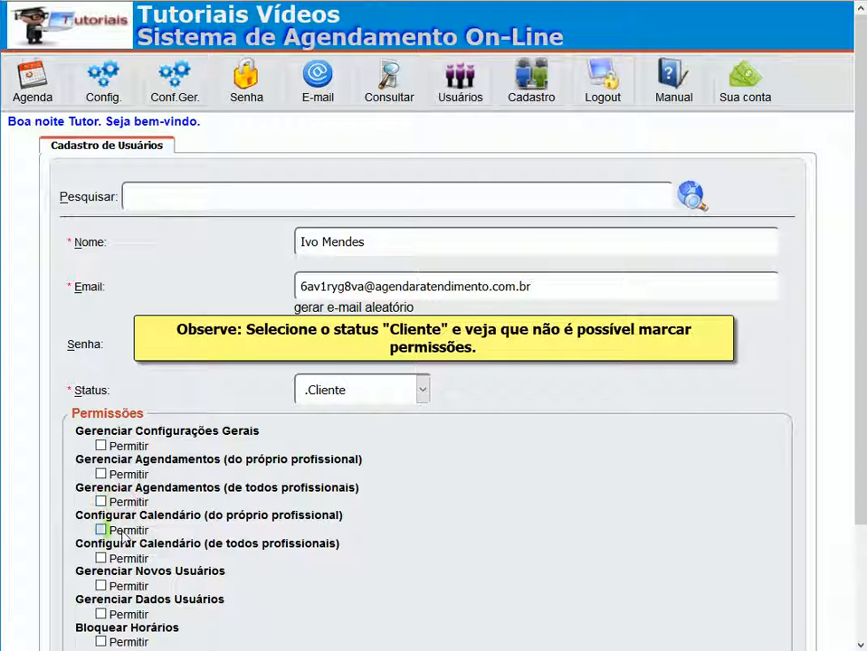
click(124, 560)
click(124, 503)
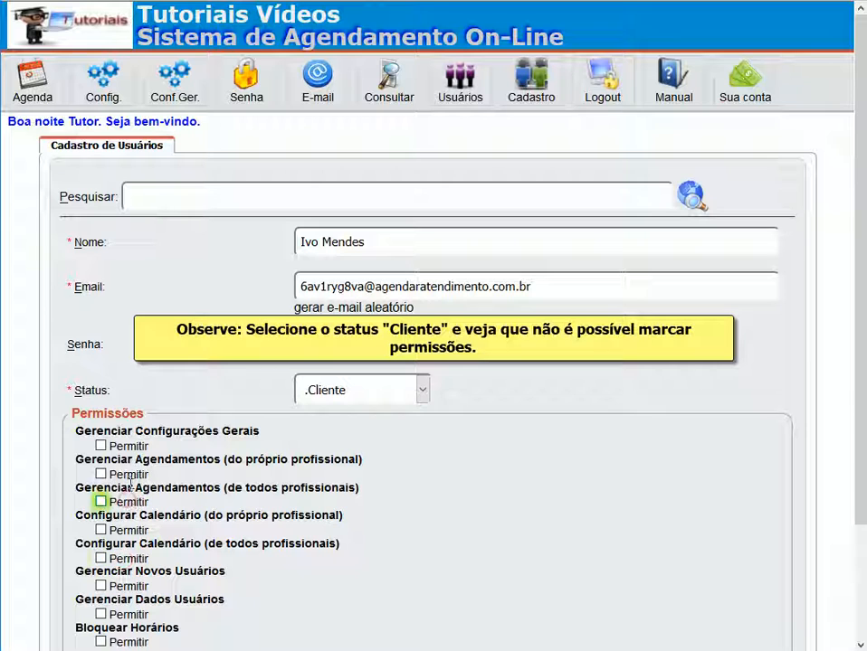
click(124, 475)
click(127, 447)
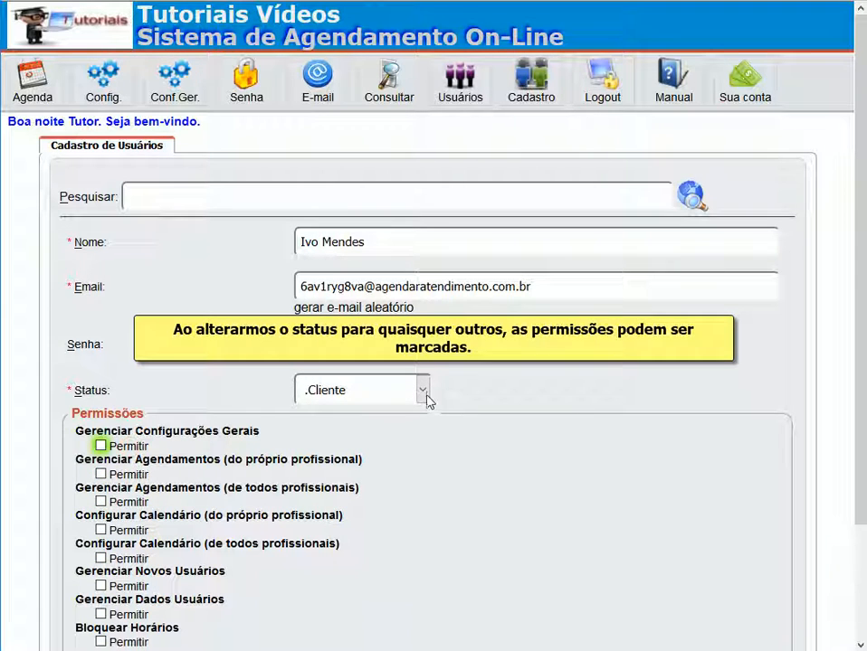
Switch Status to .Administrador and allow general settings, all appointments, all calendars, new users and user data.
click(422, 391)
click(360, 439)
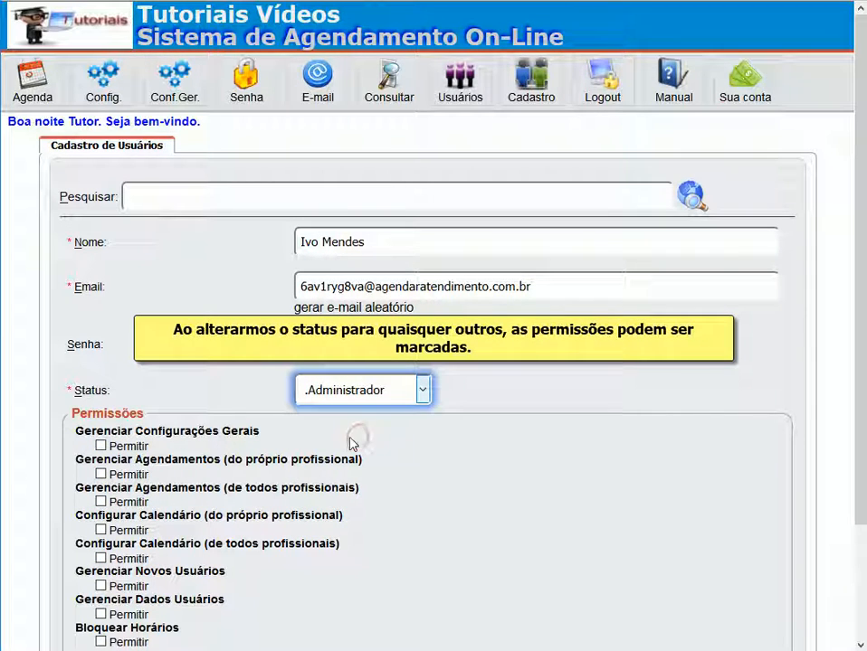
click(124, 447)
click(125, 474)
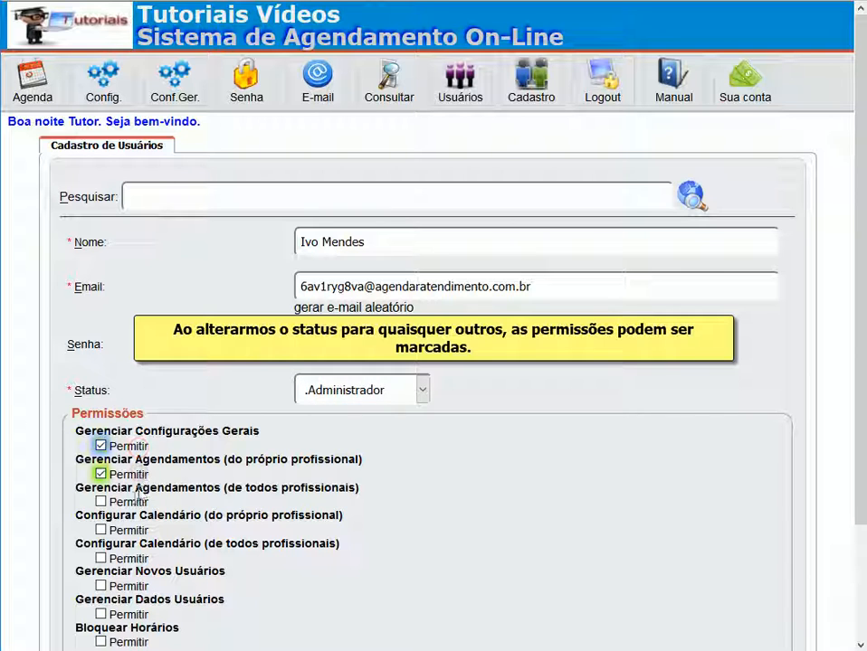
click(125, 502)
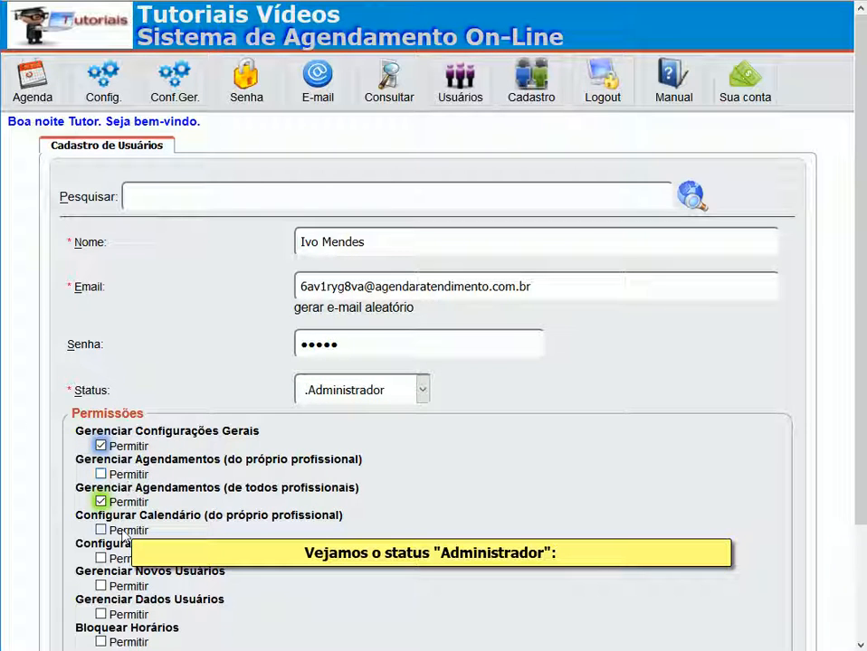
click(125, 558)
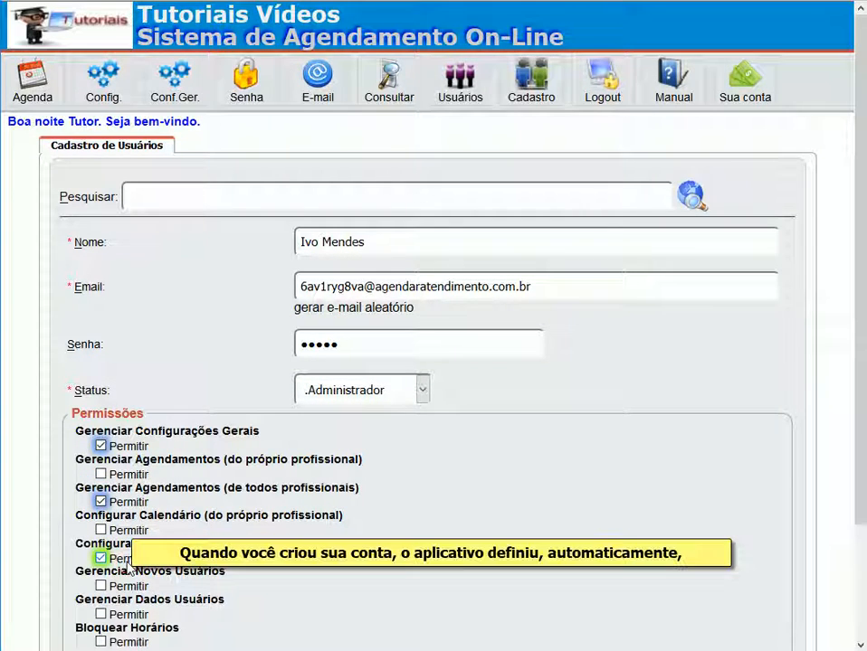
click(128, 586)
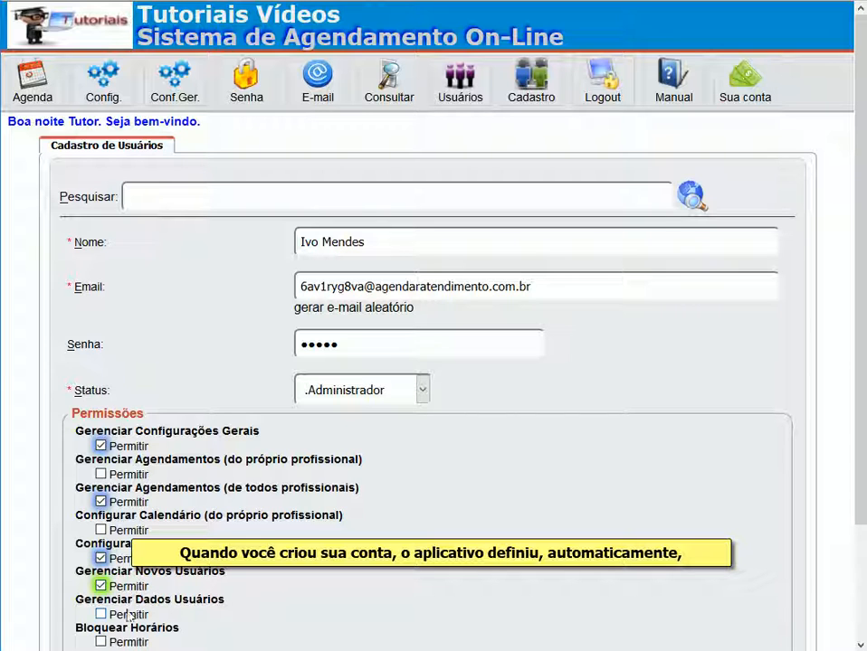
click(127, 617)
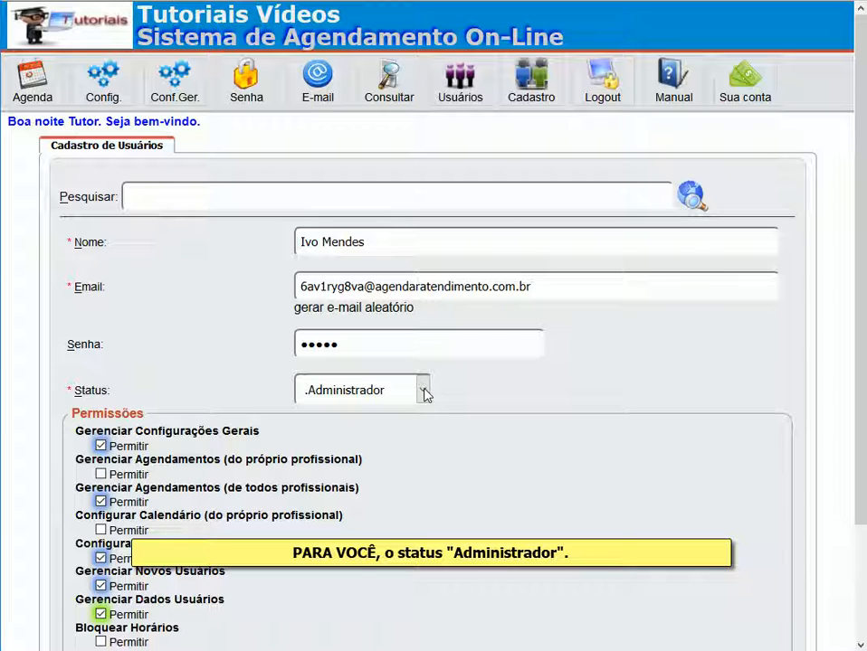
click(424, 391)
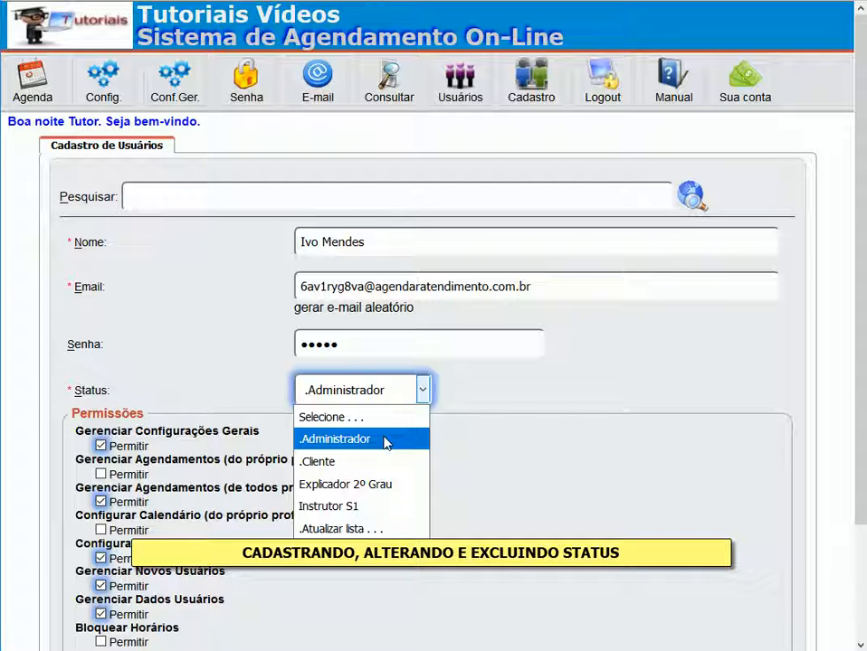
Choose '.Atualizar lista . . .' in Status to open Cadastro Tipo Usuário.
click(391, 530)
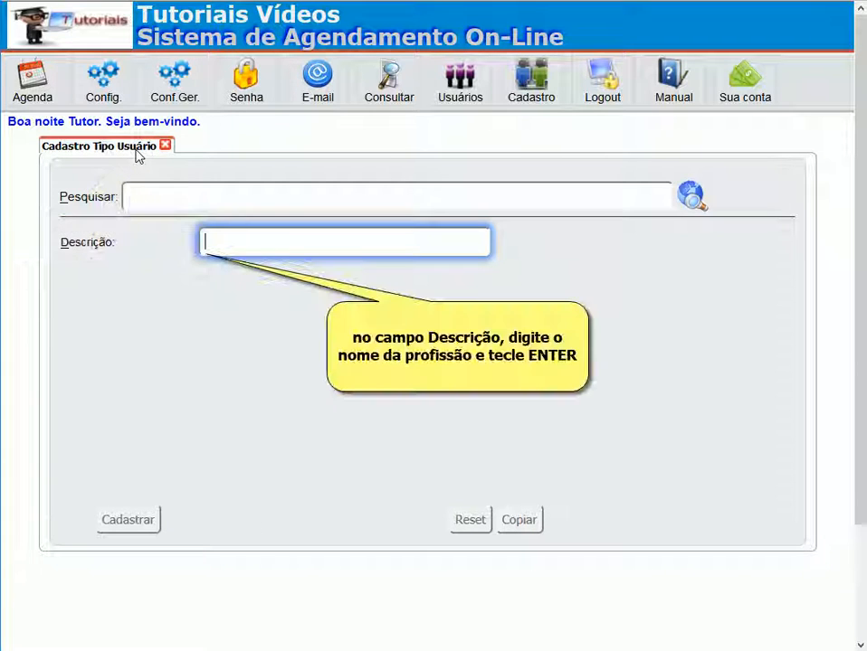
Enter 'Esplicado 1 Graus' as the Descrição and register the status type.
text(Es)
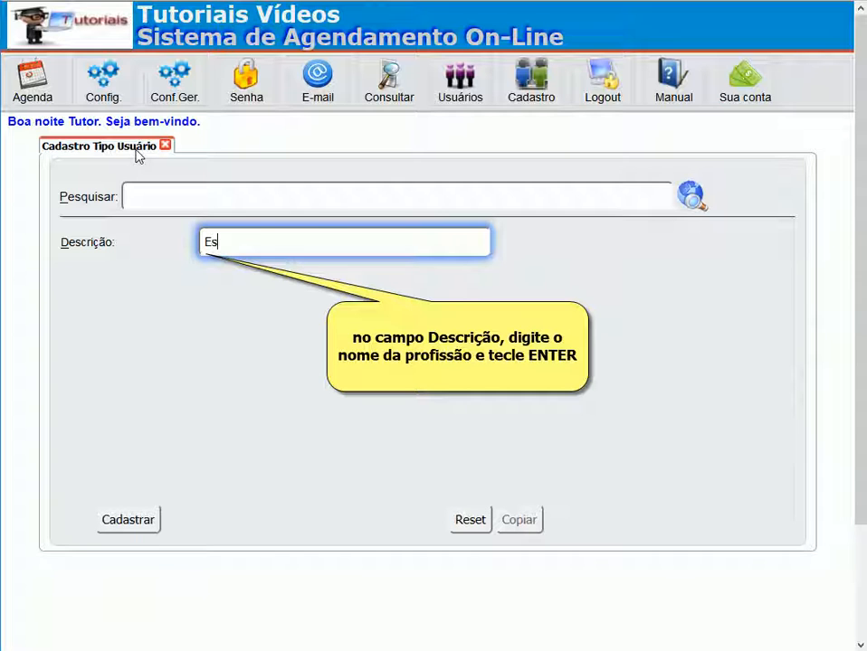
text(plicado )
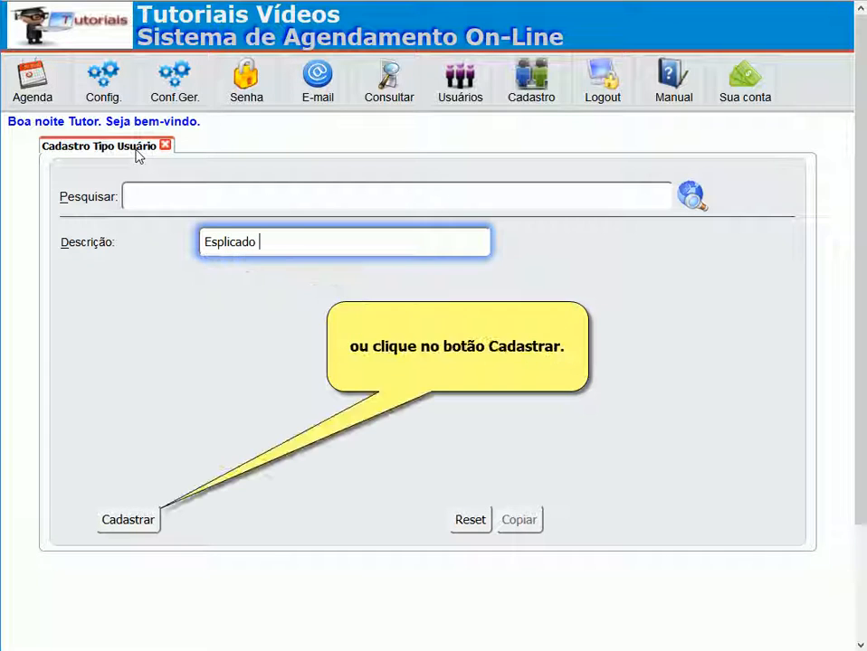
text(1 Graus)
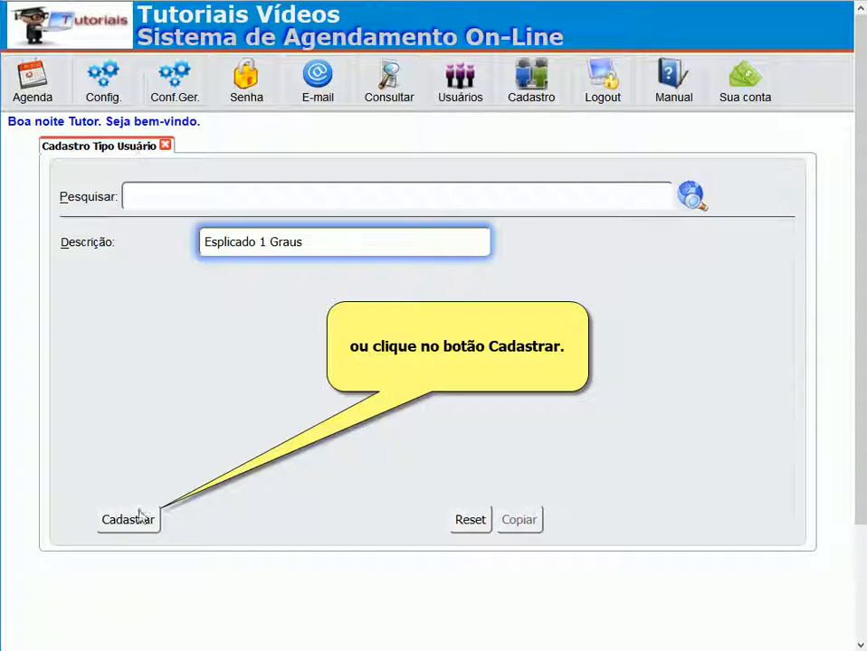
click(133, 520)
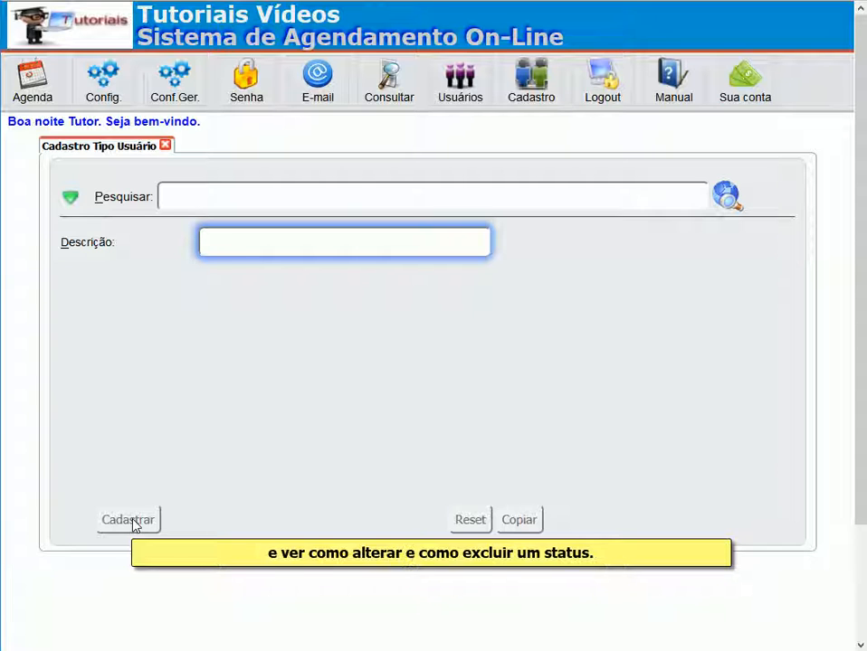
Search statuses for 'grau', load Esplicado 1 Graus and save it as 'Explicador 1º Grau'.
click(181, 198)
text(grau)
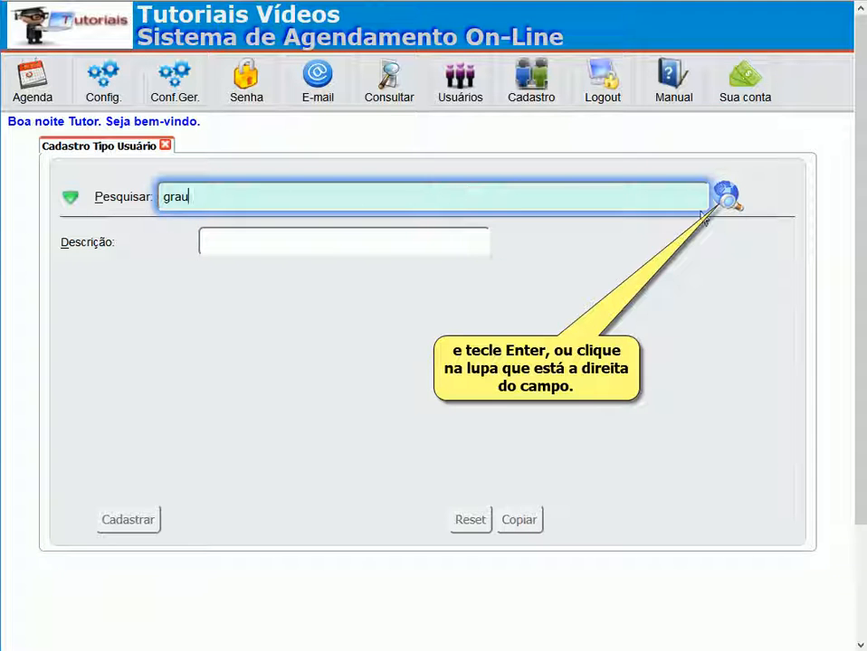
click(726, 194)
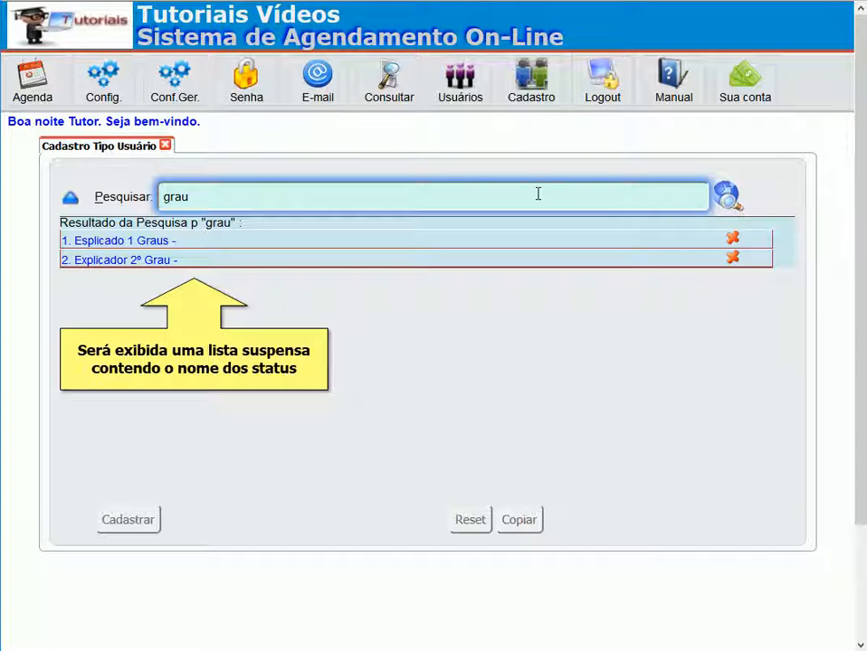
click(143, 240)
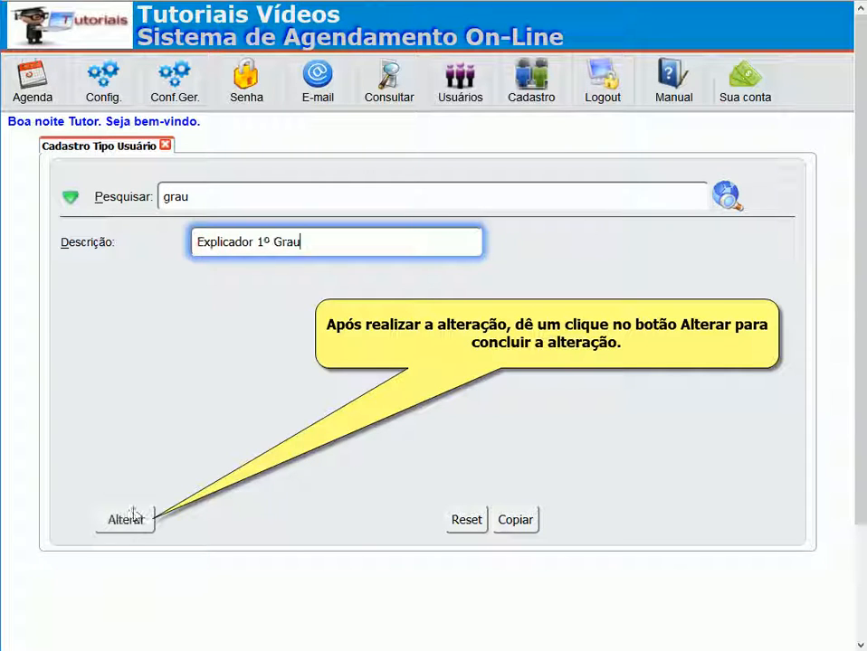
click(126, 520)
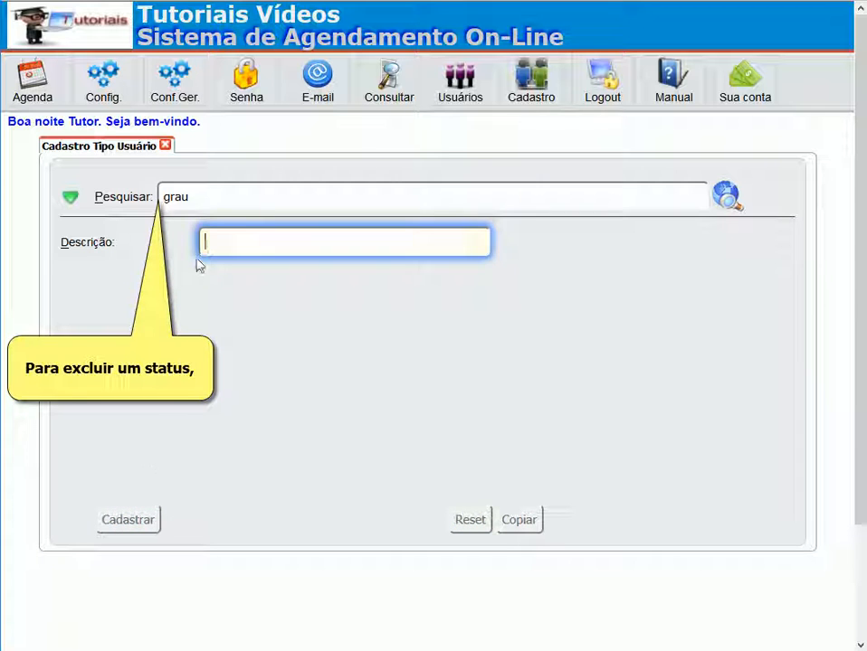
Relist the 'grau' statuses and cancel the deletion of Explicador 1º Grau.
click(69, 196)
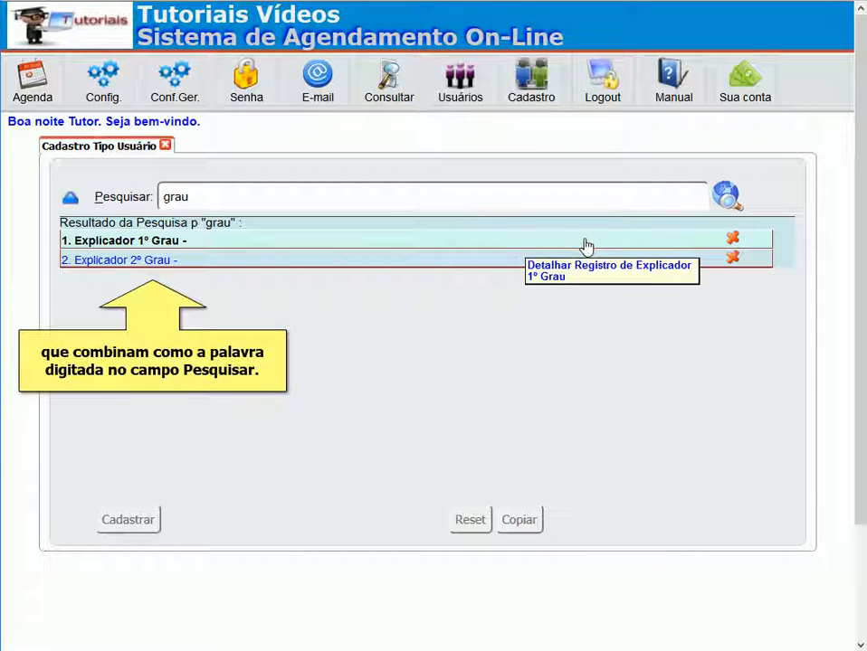
click(732, 240)
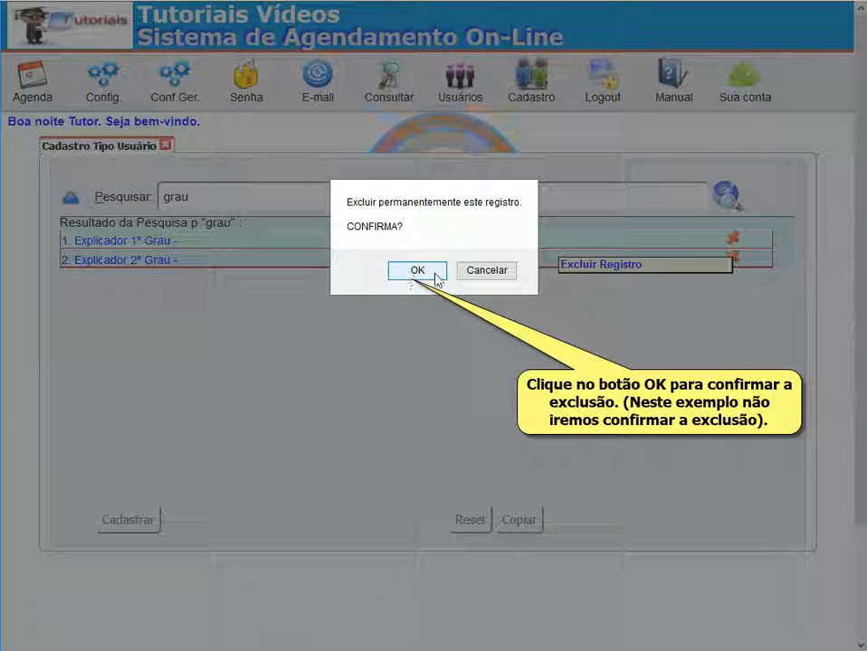
click(482, 274)
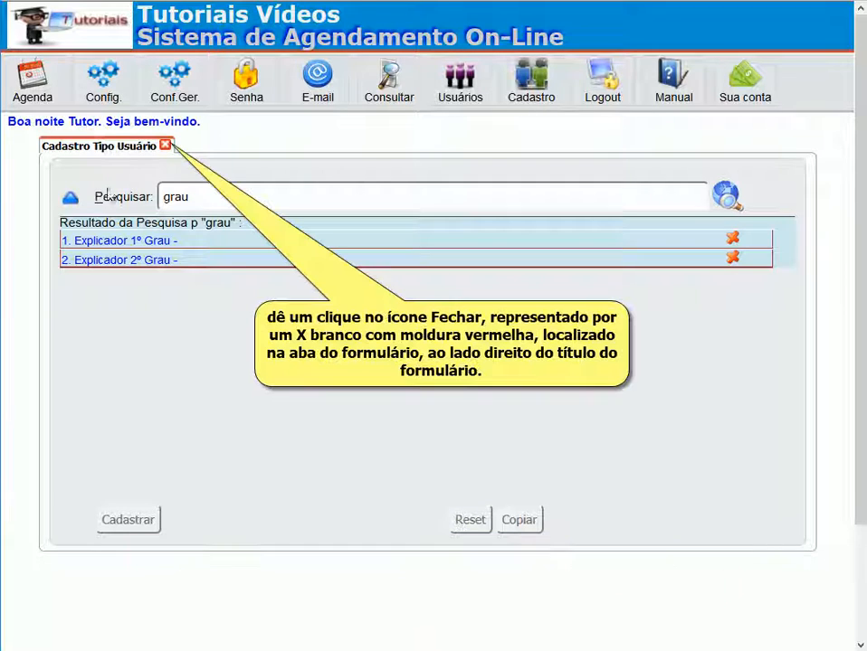
Close the Cadastro Tipo Usuário tab and pick Explicador 1º Grau as the user's Status.
click(165, 149)
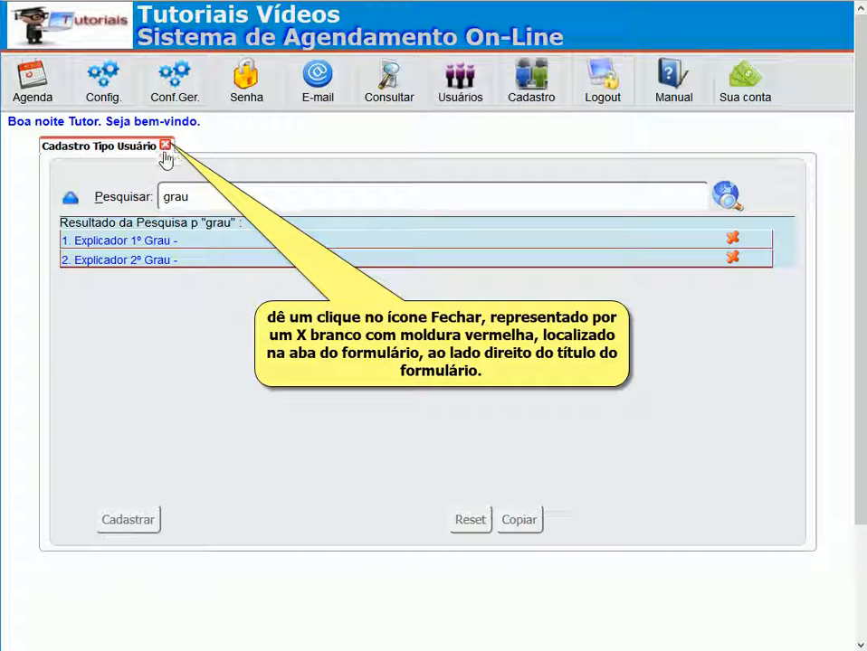
click(165, 146)
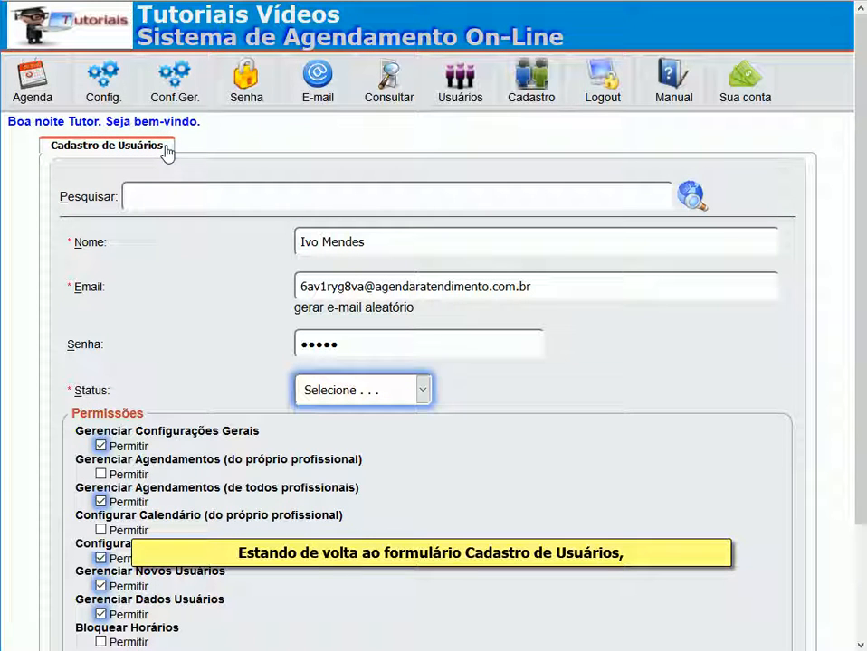
click(422, 390)
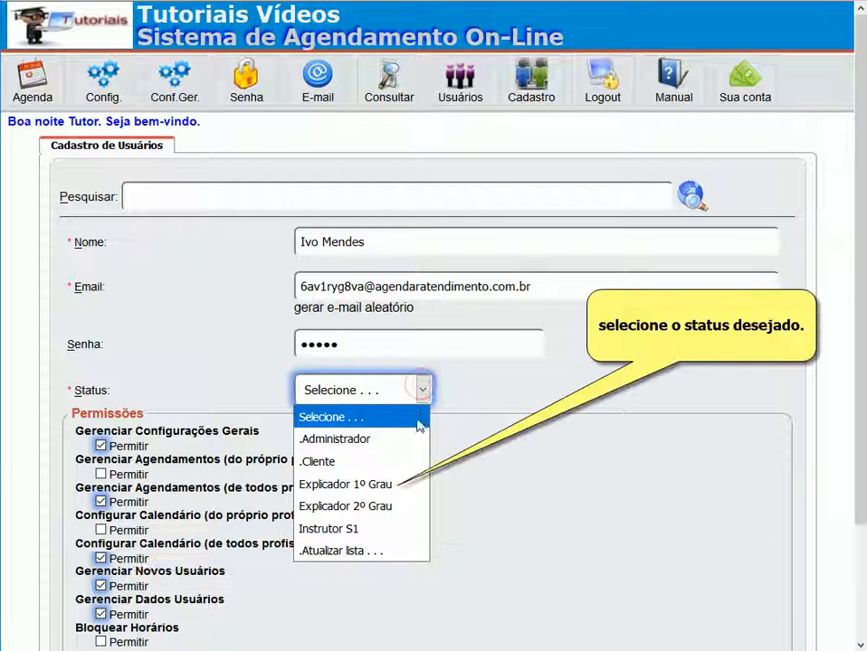
click(396, 485)
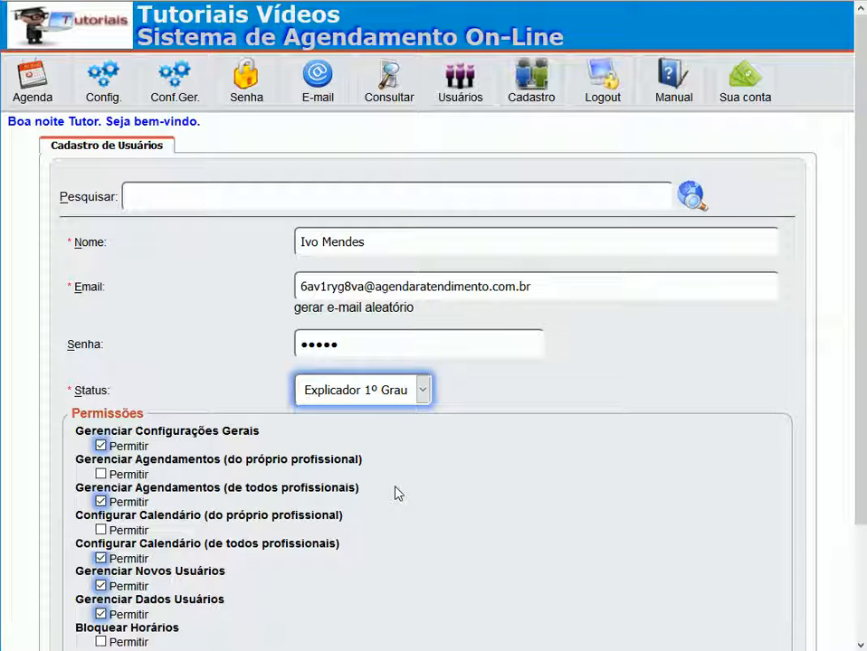
scroll(397, 493, down, 3)
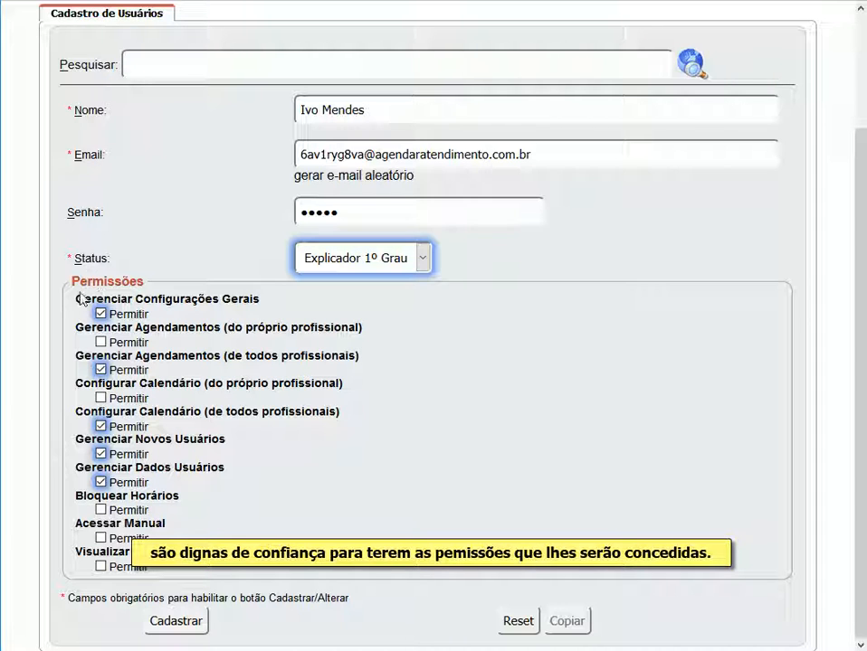
drag(76, 299, 257, 297)
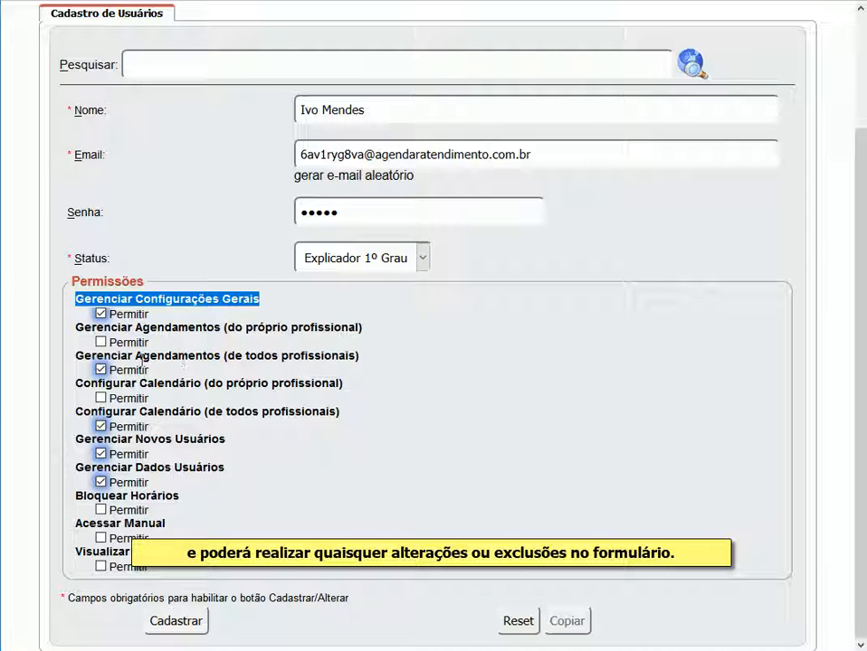
drag(72, 327, 366, 335)
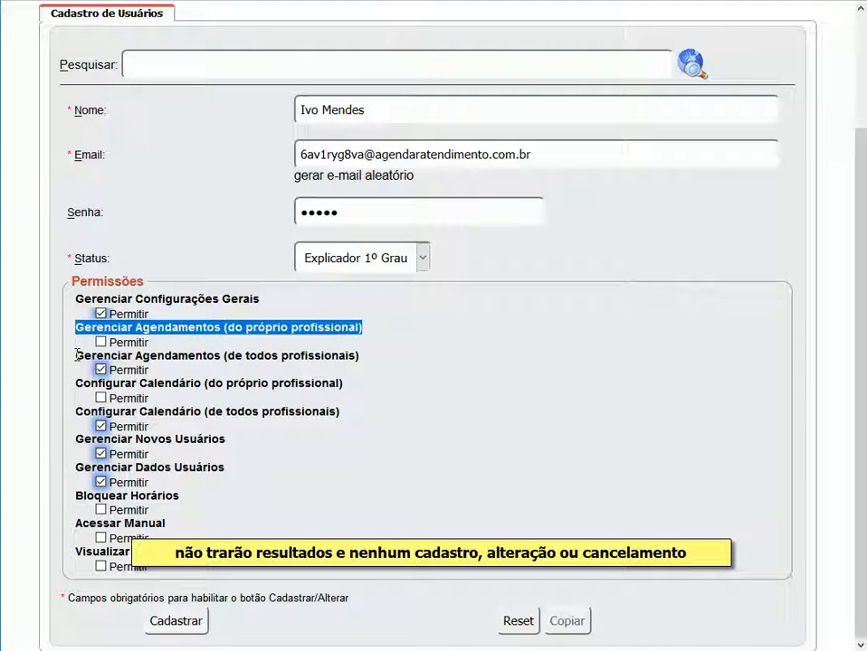
drag(76, 355, 363, 364)
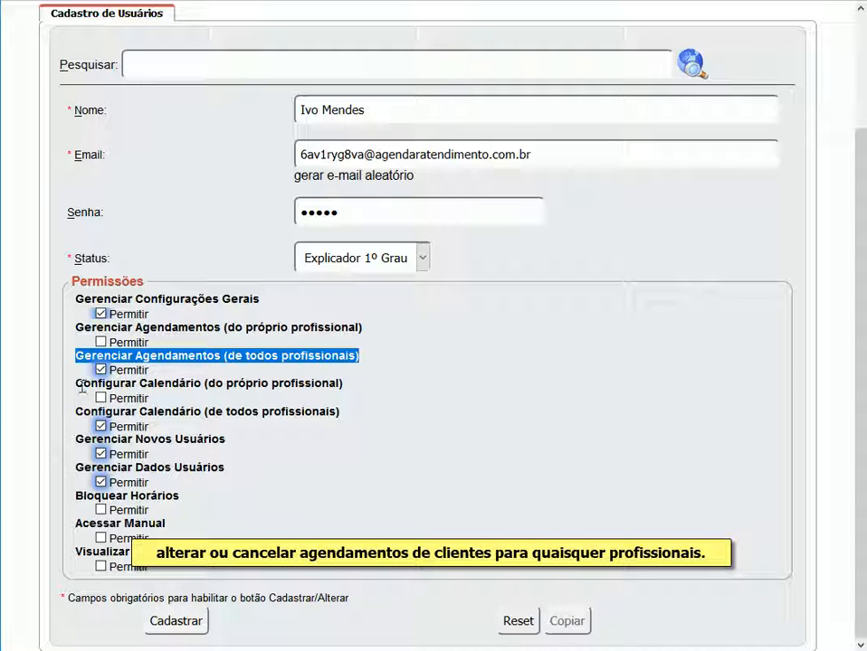
drag(78, 384, 343, 386)
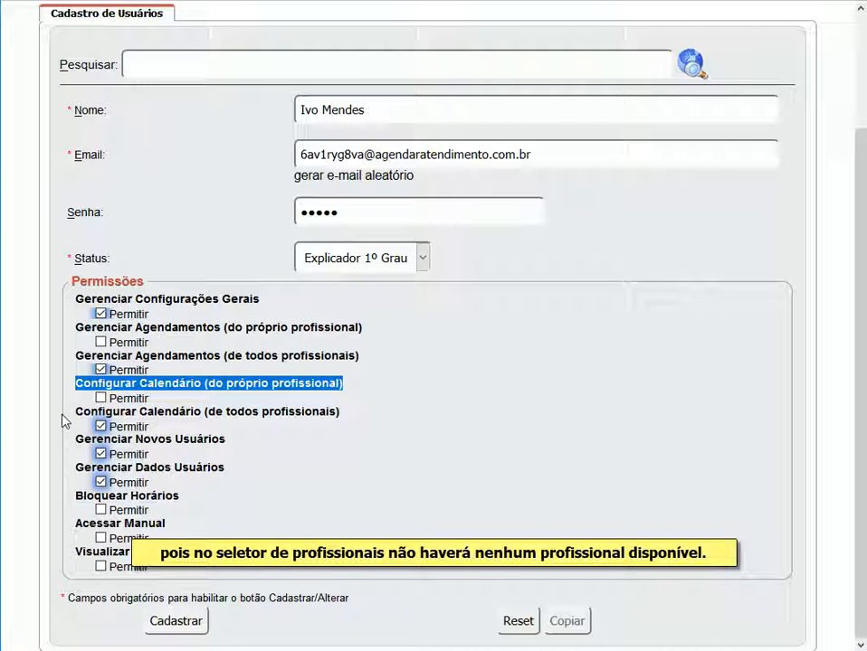
click(73, 409)
drag(73, 409, 343, 418)
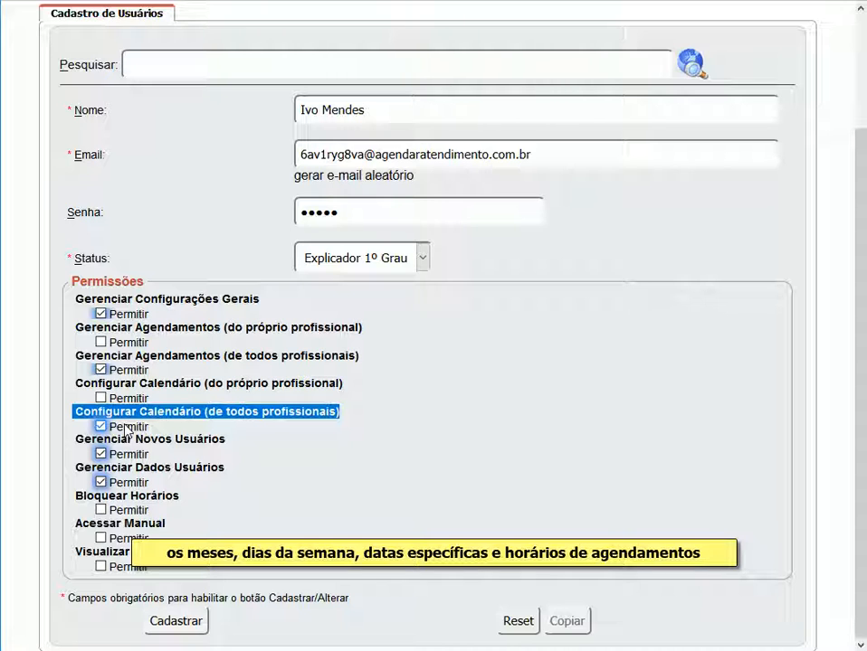
click(81, 439)
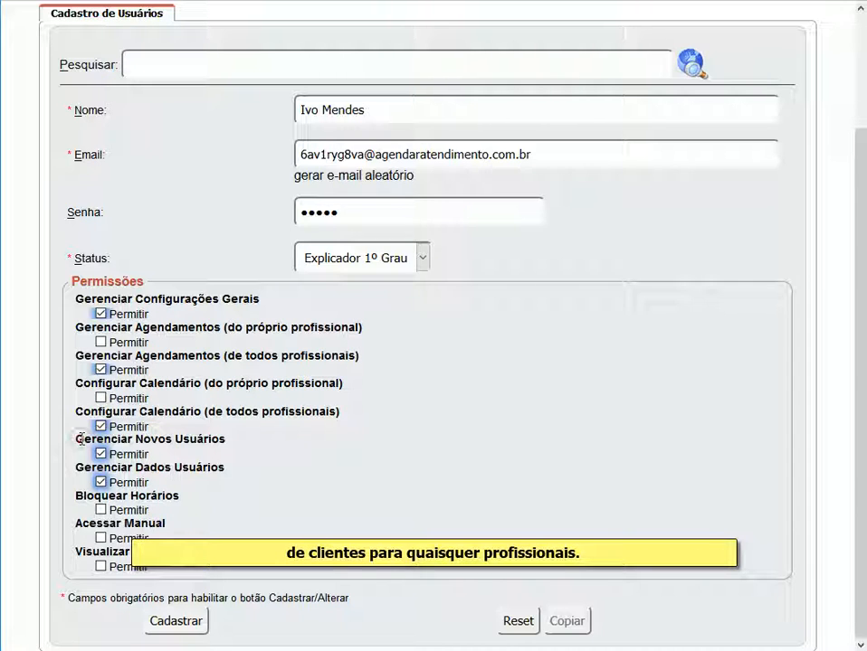
drag(81, 439, 227, 440)
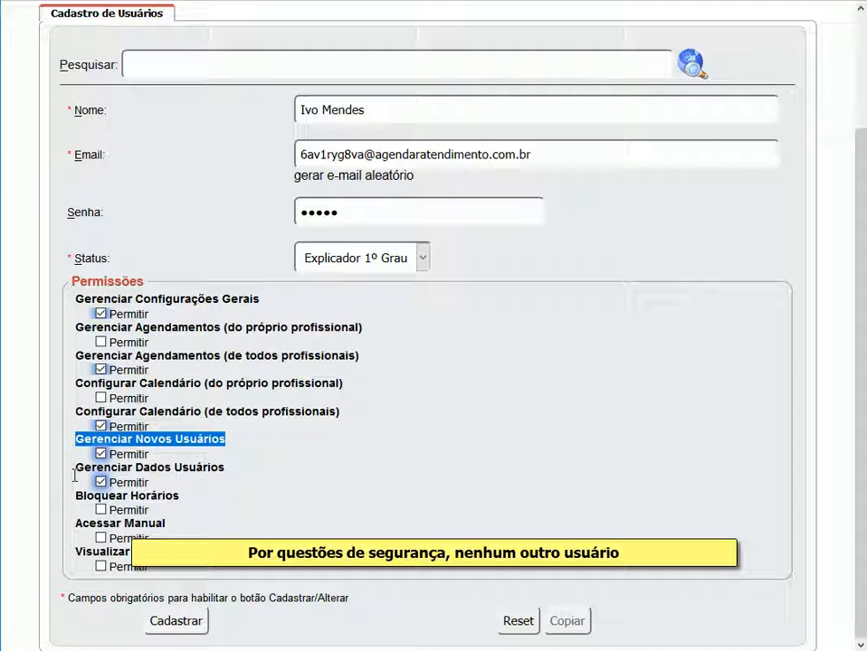
Revoke Gerenciar Novos Usuários, then highlight the Gerenciar Dados Usuários and Bloquear Horários labels.
click(131, 459)
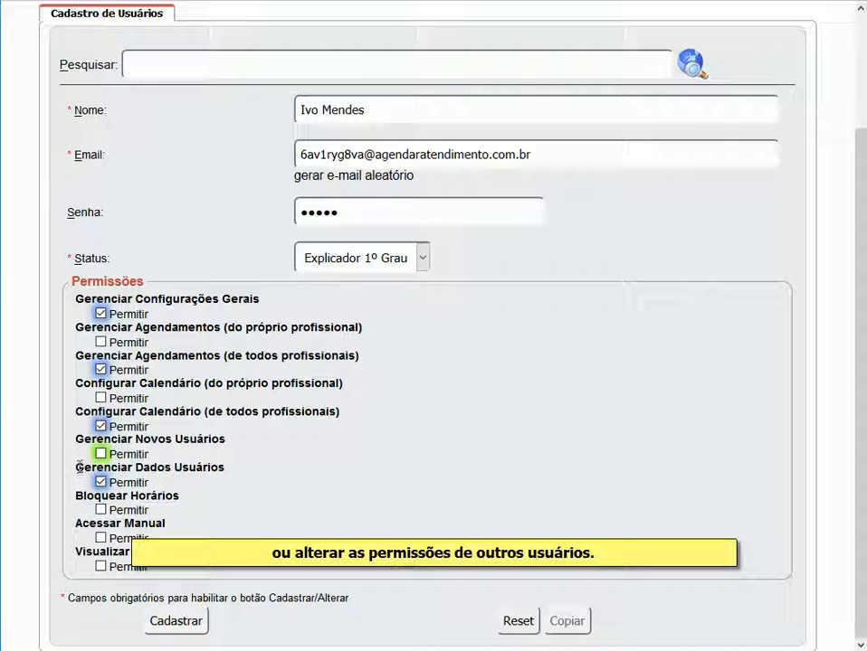
drag(78, 467, 225, 466)
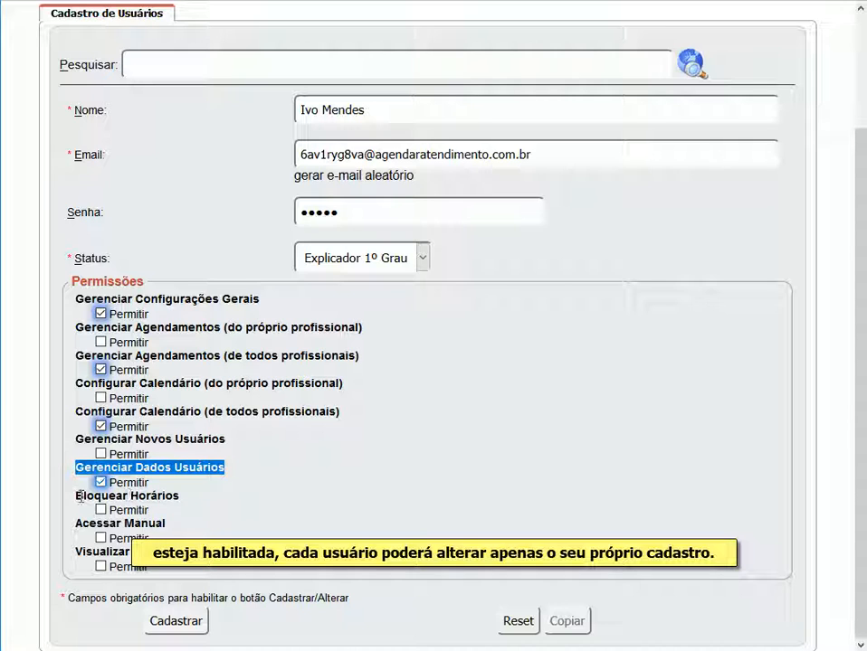
drag(79, 497, 181, 498)
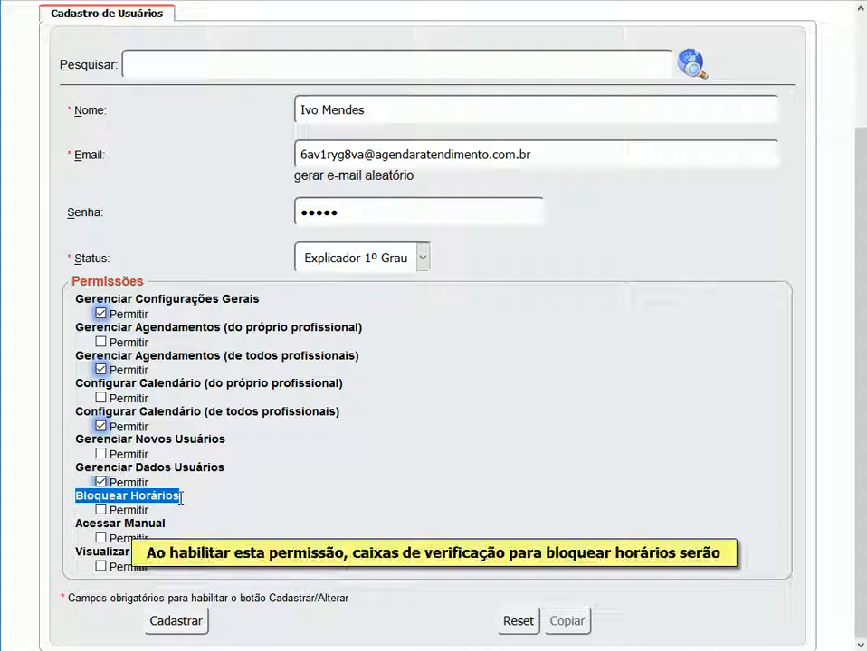
Allow Bloquear Horários, then highlight the Acessar Manual and Visualizar permission labels.
click(127, 510)
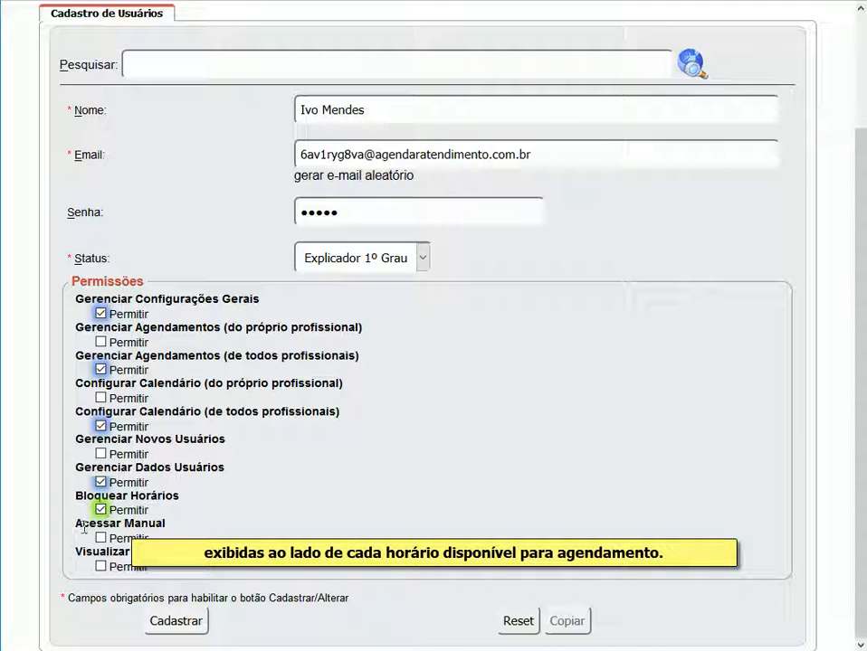
drag(80, 527, 167, 534)
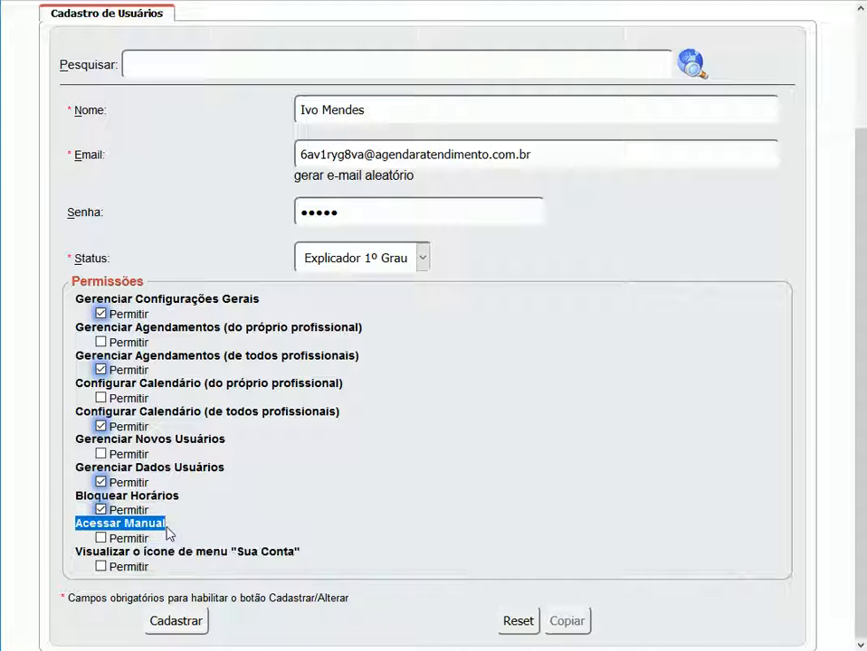
double_click(76, 552)
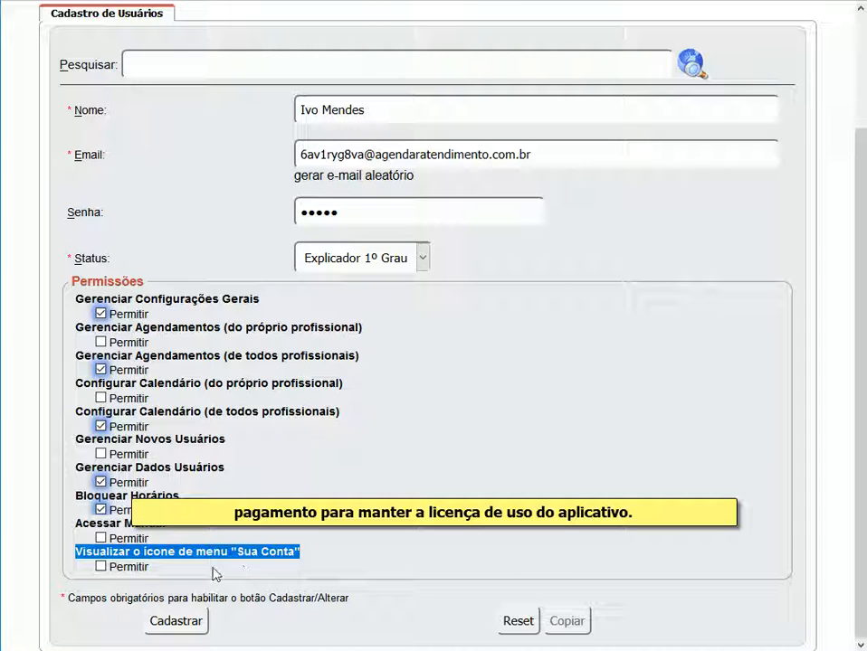
Register the new user with Cadastrar, then search by the user's first name to list two matches.
click(181, 621)
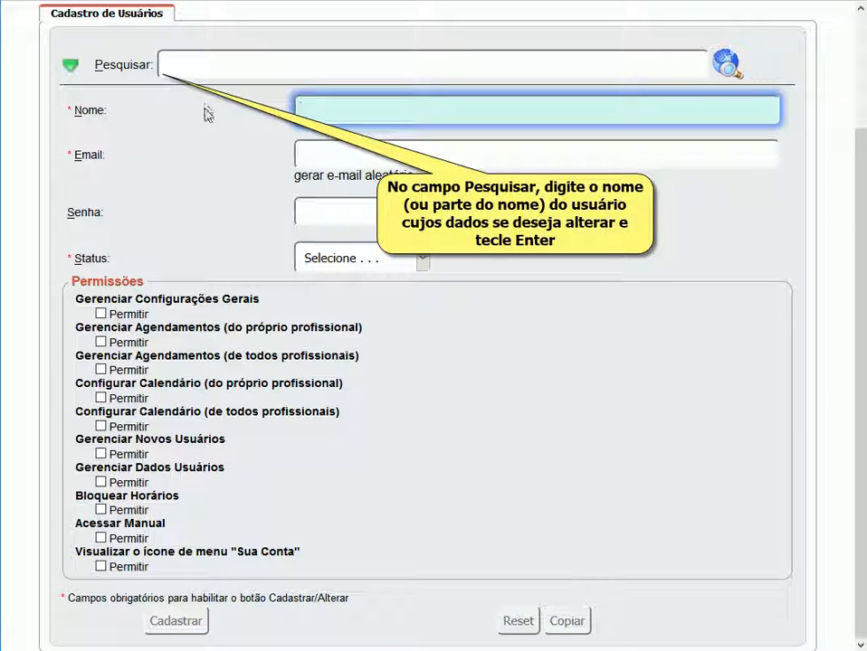
click(206, 70)
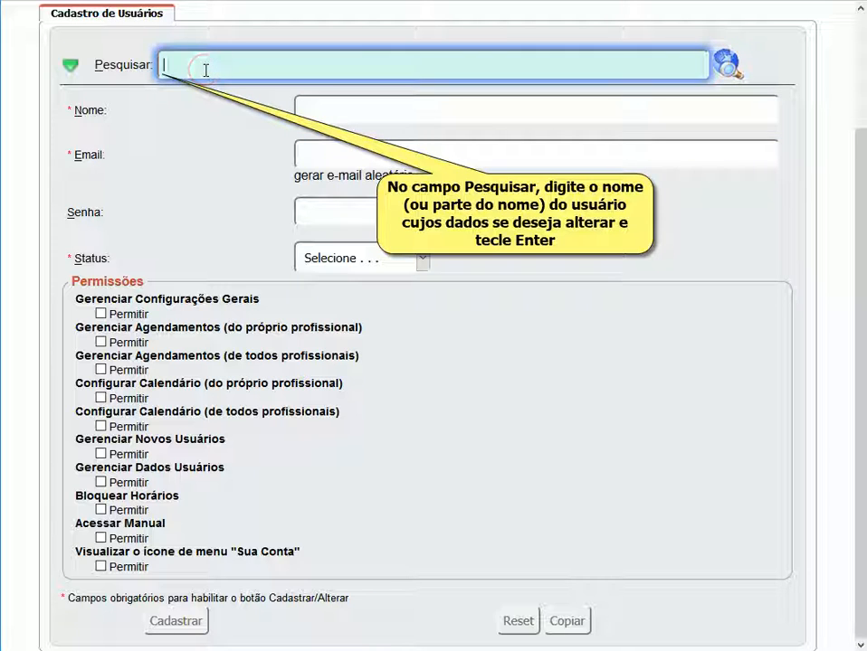
text(ivo)
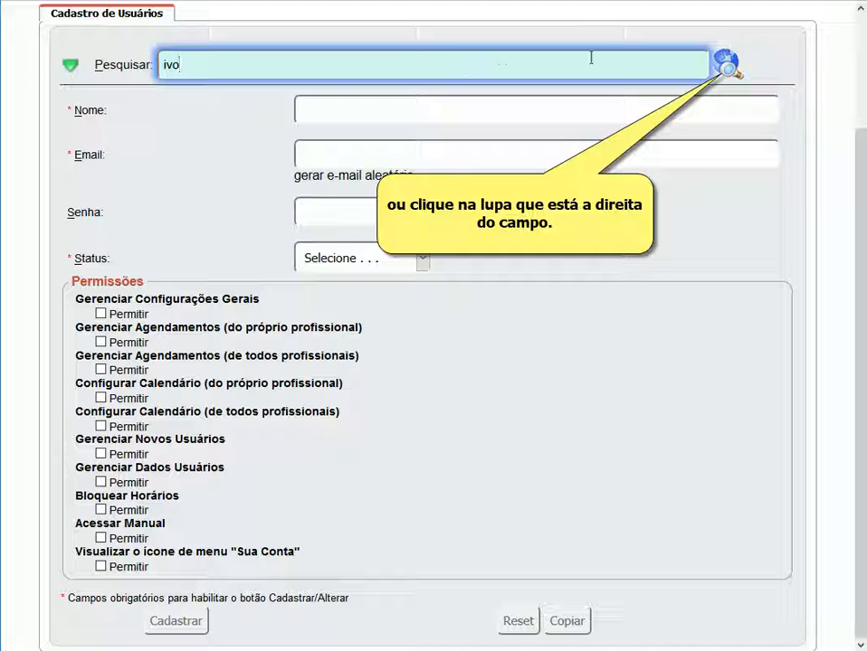
click(728, 64)
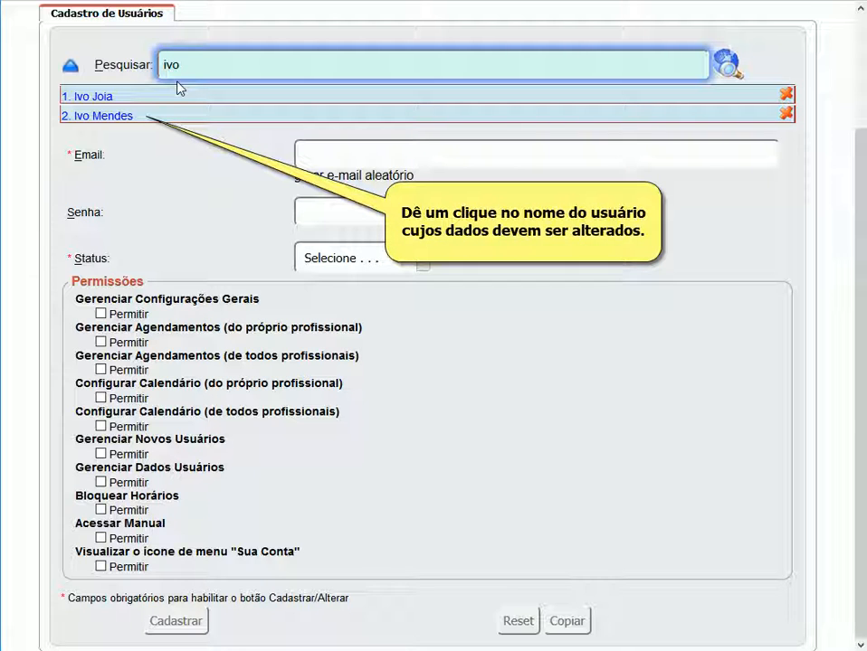
Load the second matching user, append 'Jr' to the Nome field, and save with Alterar.
click(128, 117)
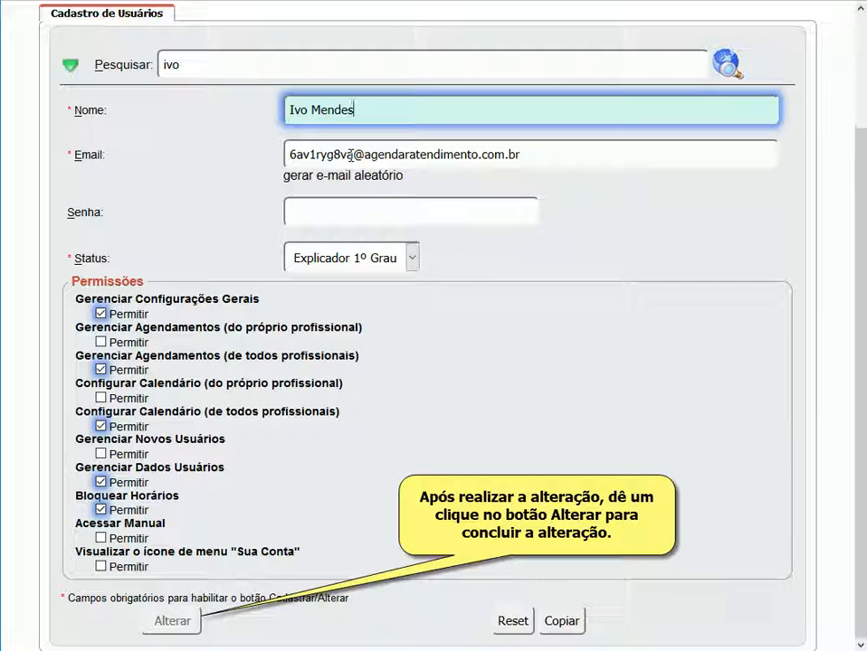
text(Jr)
click(169, 620)
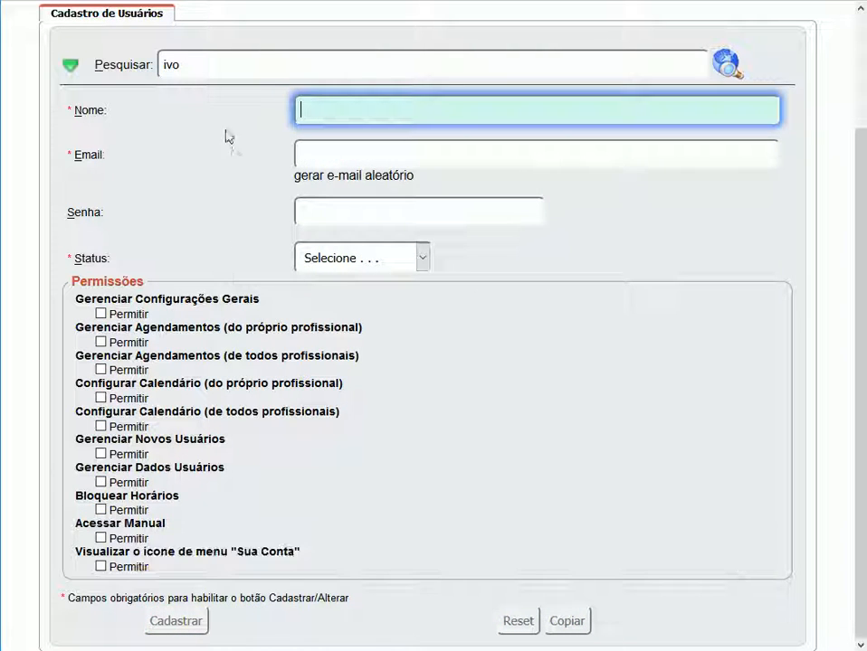
Re-run the name search and delete the second matching user's record, confirming with OK.
click(188, 65)
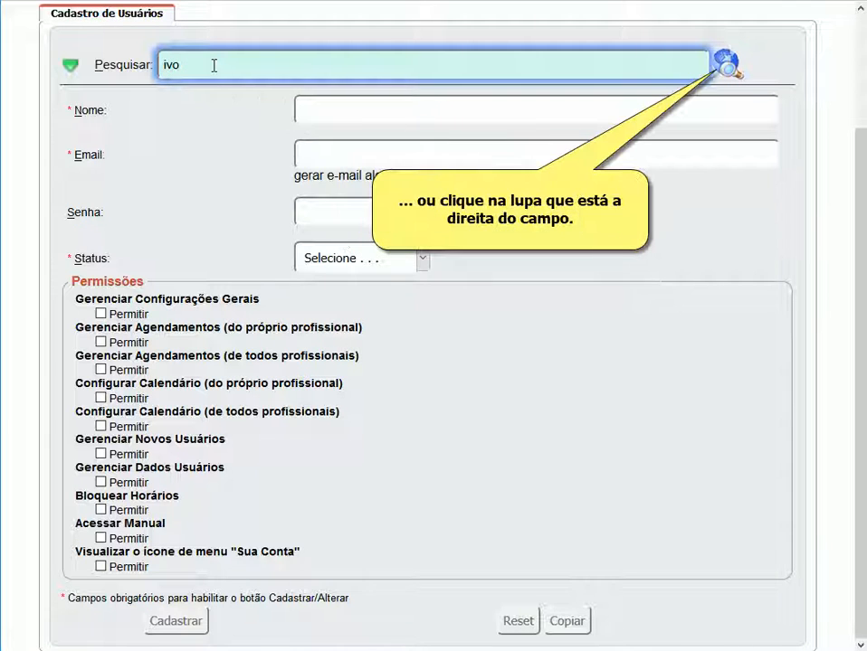
click(728, 67)
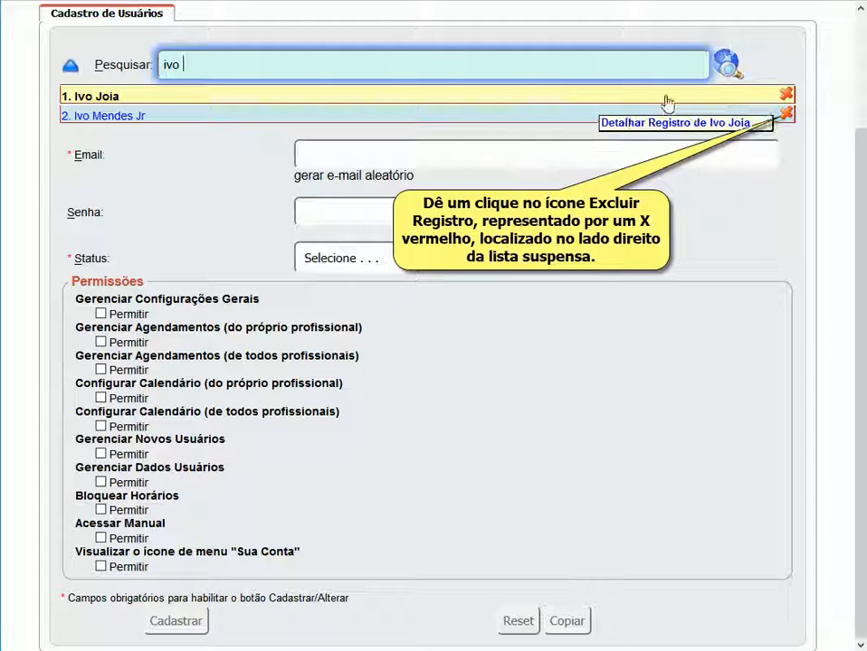
click(785, 116)
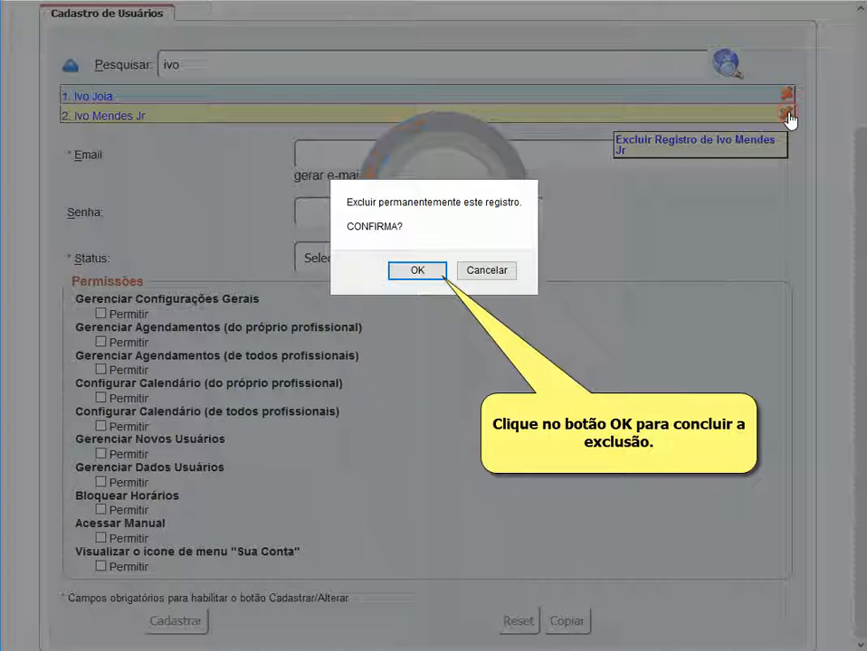
click(417, 272)
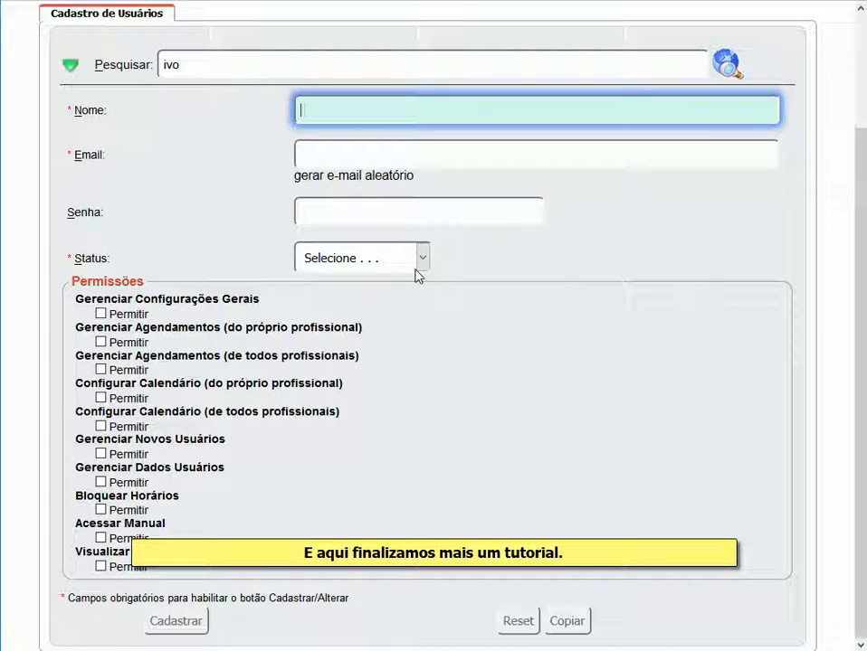